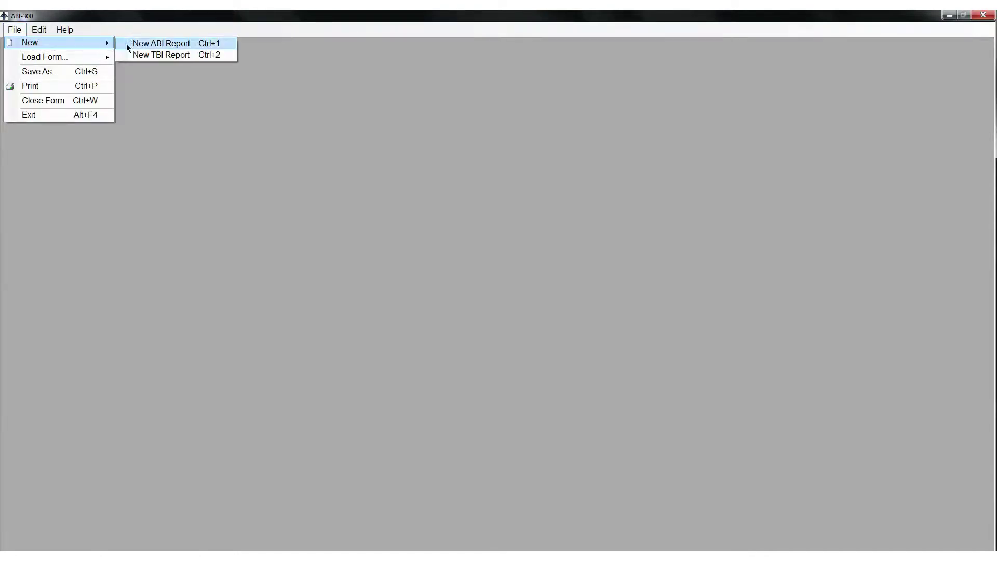
Create a new ABI report and enter the right-side pressures: brachial 138, DP 125 and PT 128 mmHg
click(158, 45)
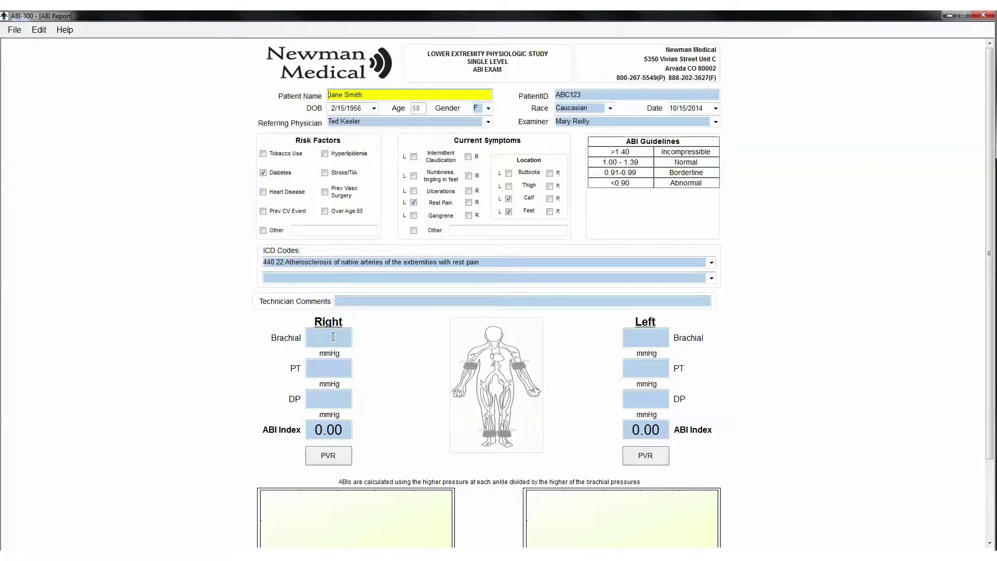
click(332, 336)
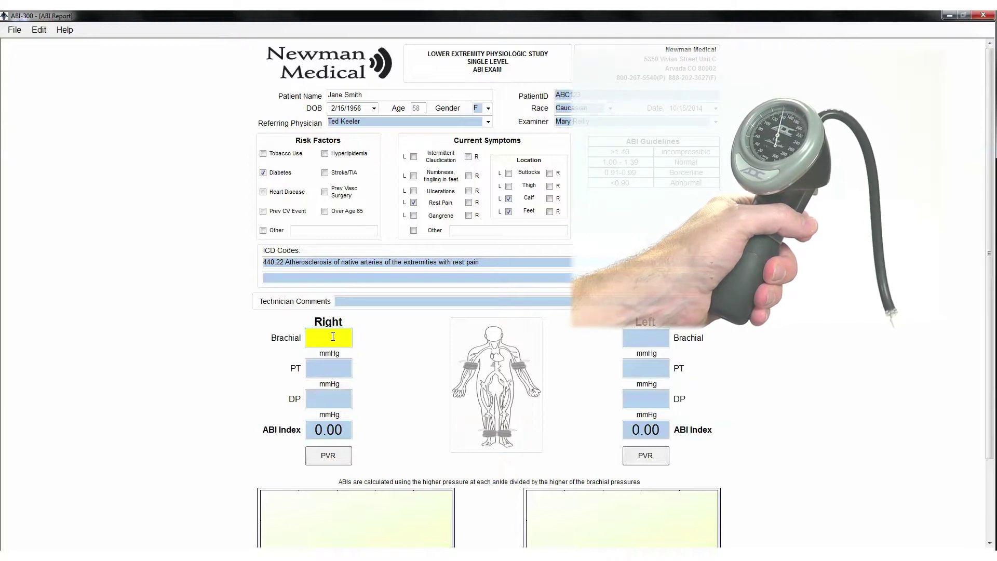
text(138)
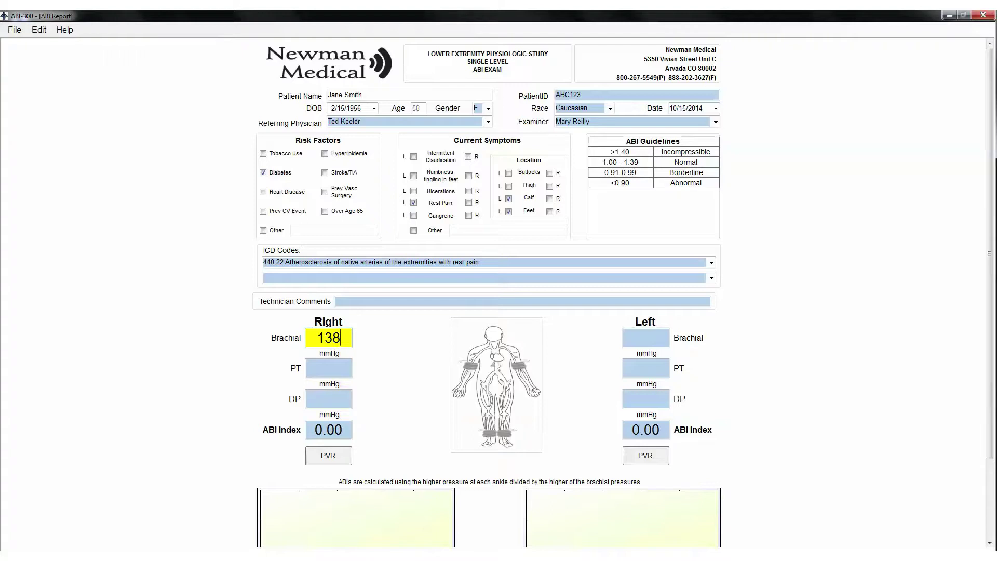
click(329, 398)
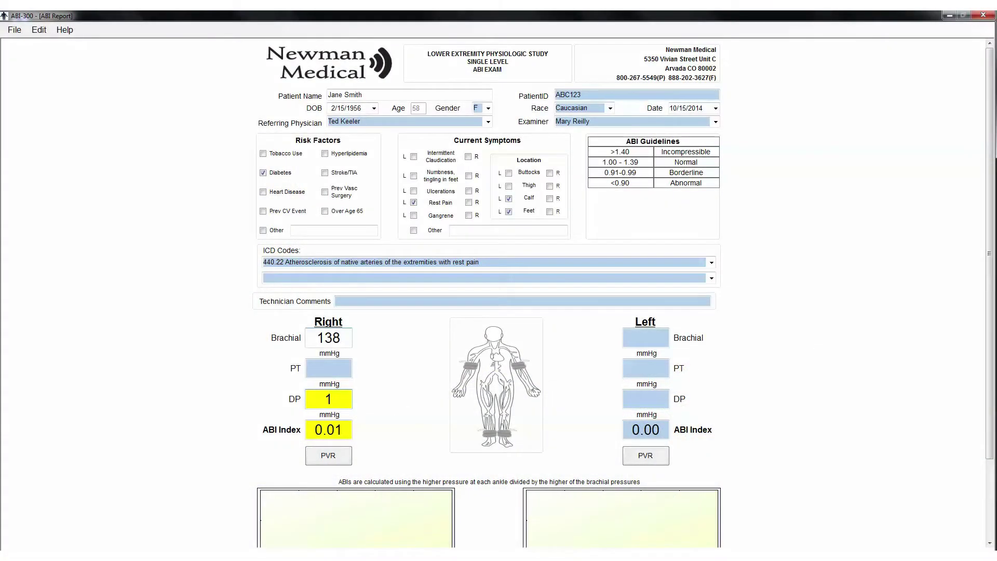
text(25)
click(328, 368)
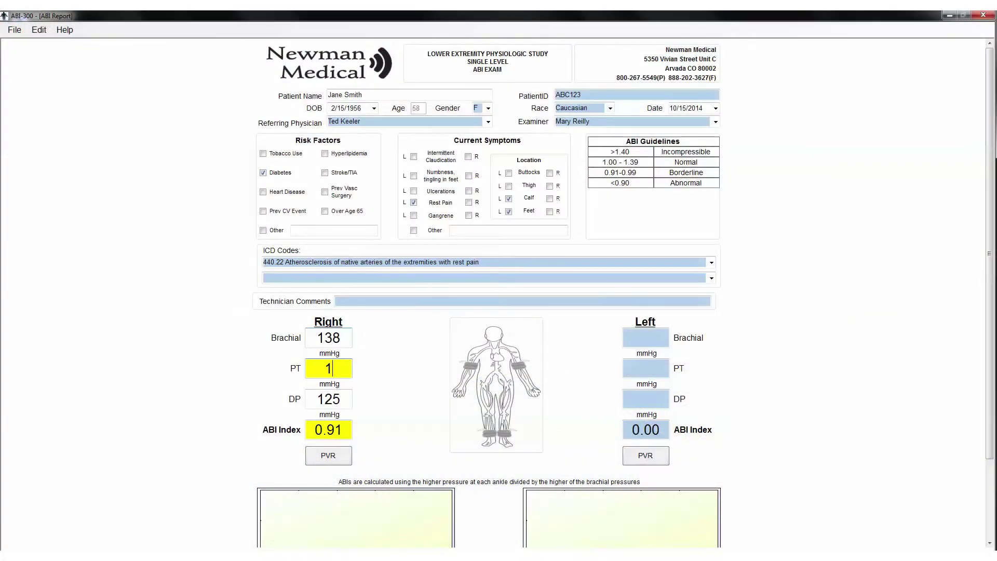
text(8)
Capture the right-side PVR waveform from the connected device, then retake it twice to replace the earlier traces
click(328, 455)
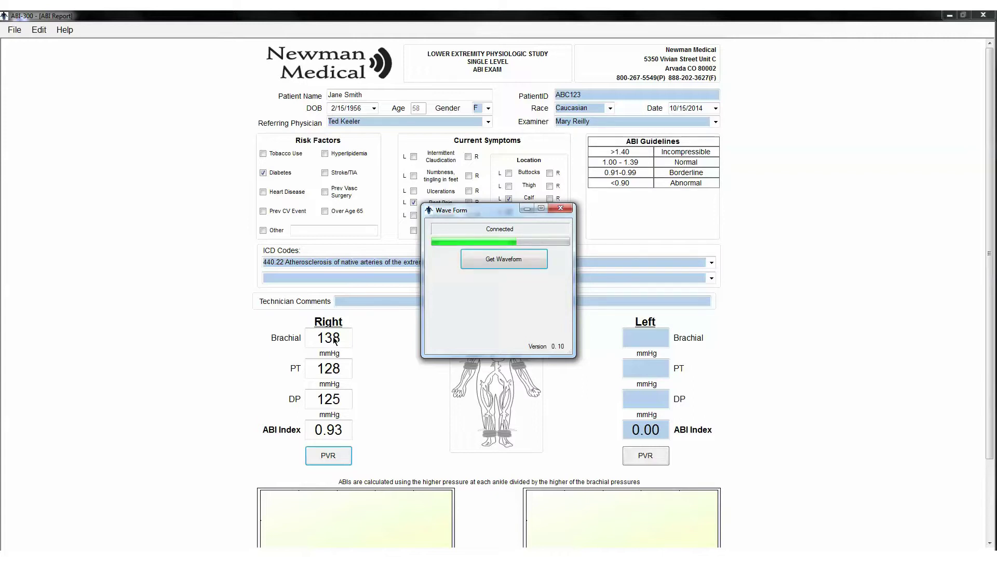
click(506, 266)
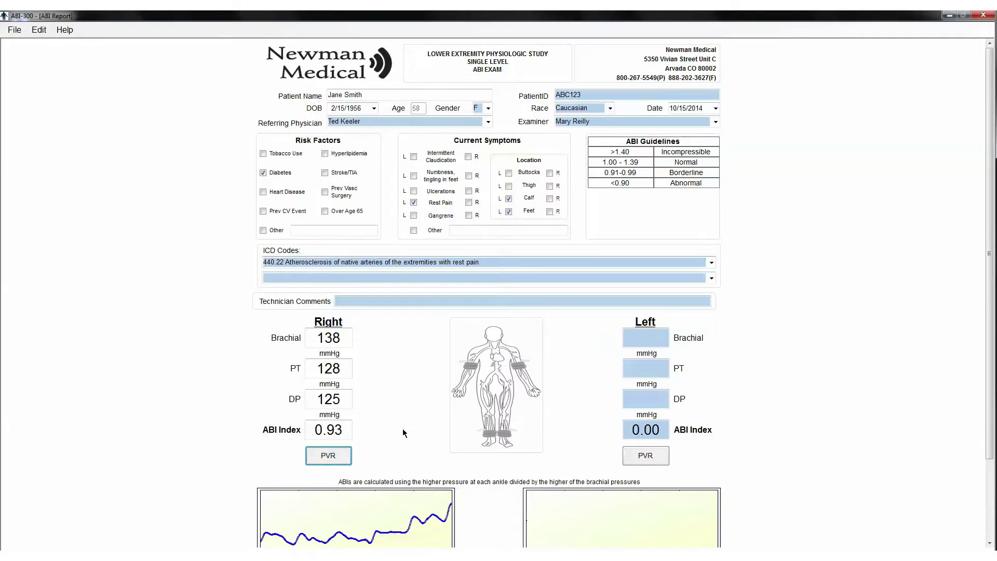
click(329, 455)
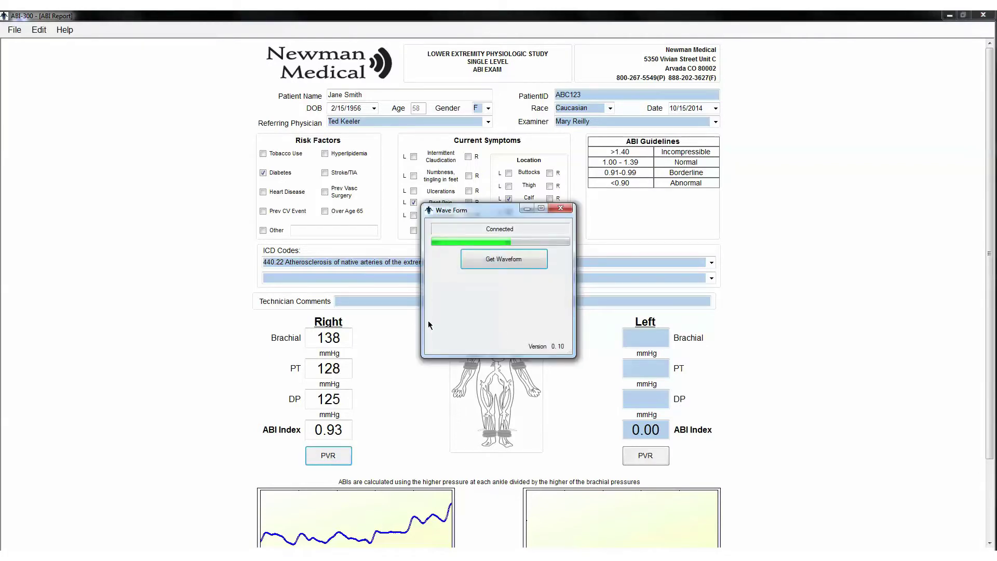
click(505, 263)
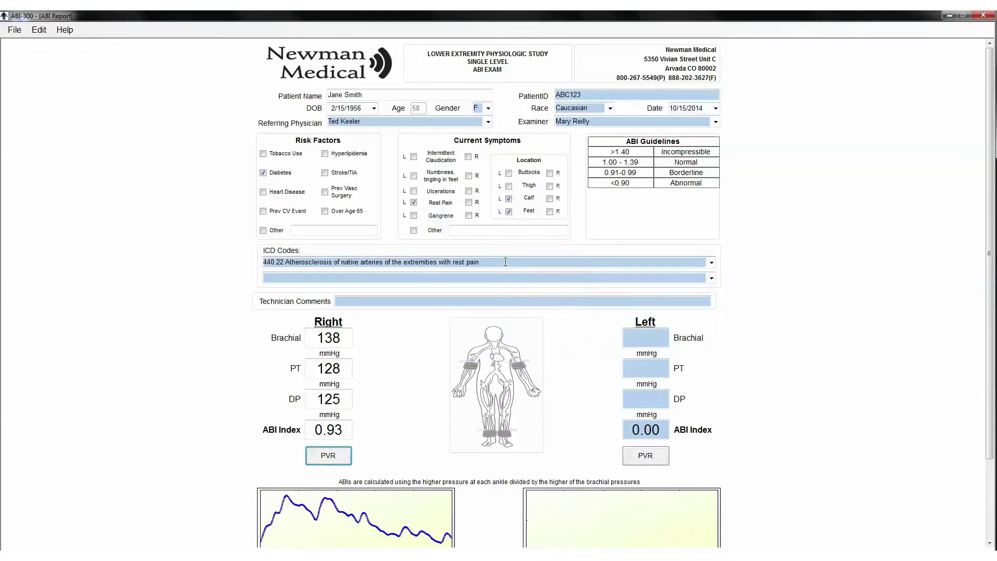
click(331, 455)
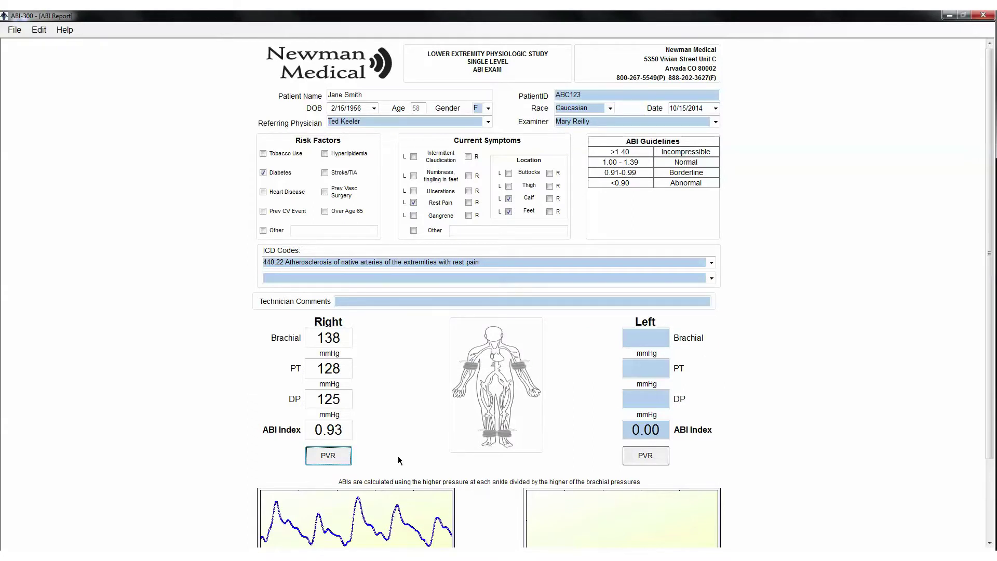
Enter the left-side pressures: brachial 136, DP 126 and PT 129 mmHg
key(Tab)
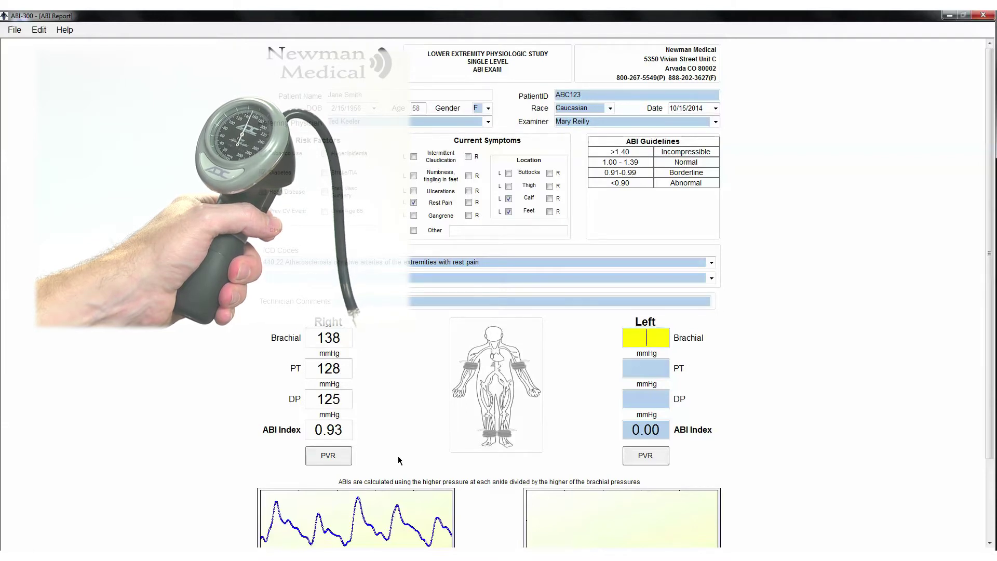
text(1)
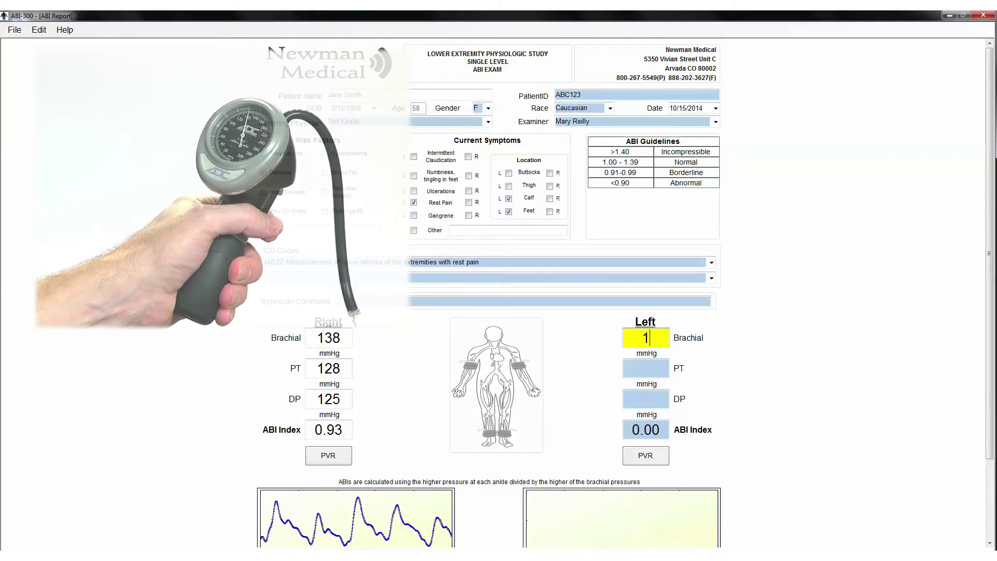
text(36)
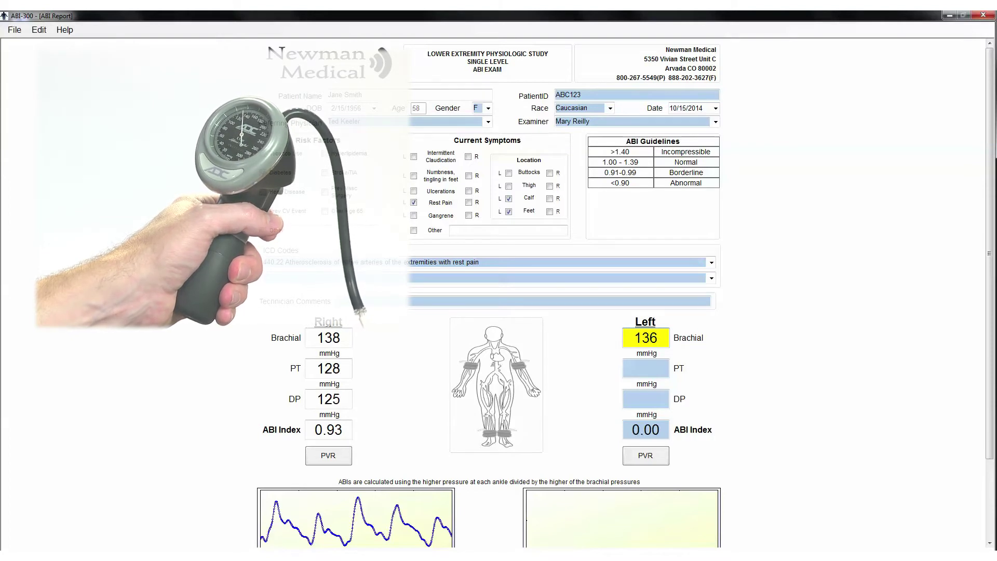
click(646, 399)
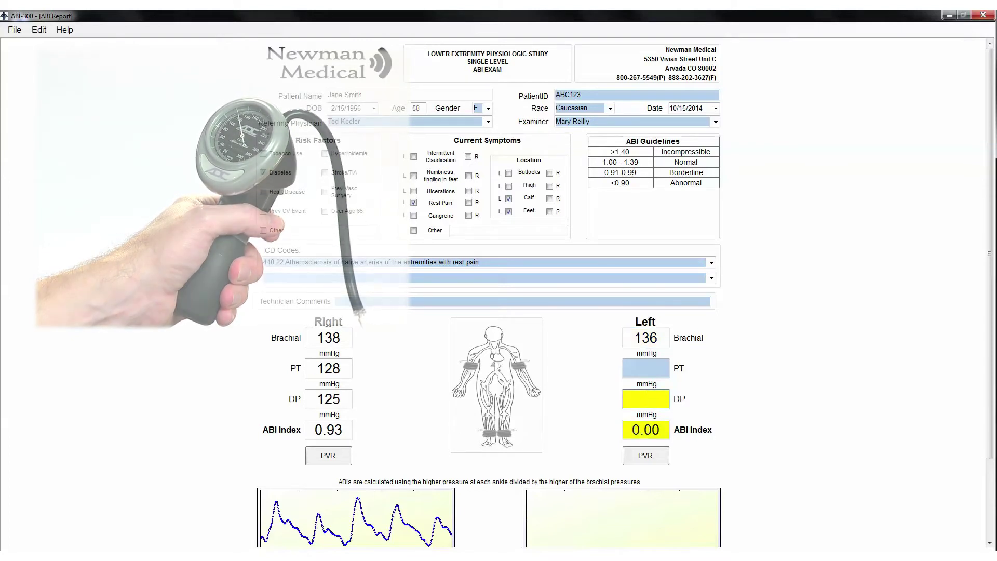
text(1)
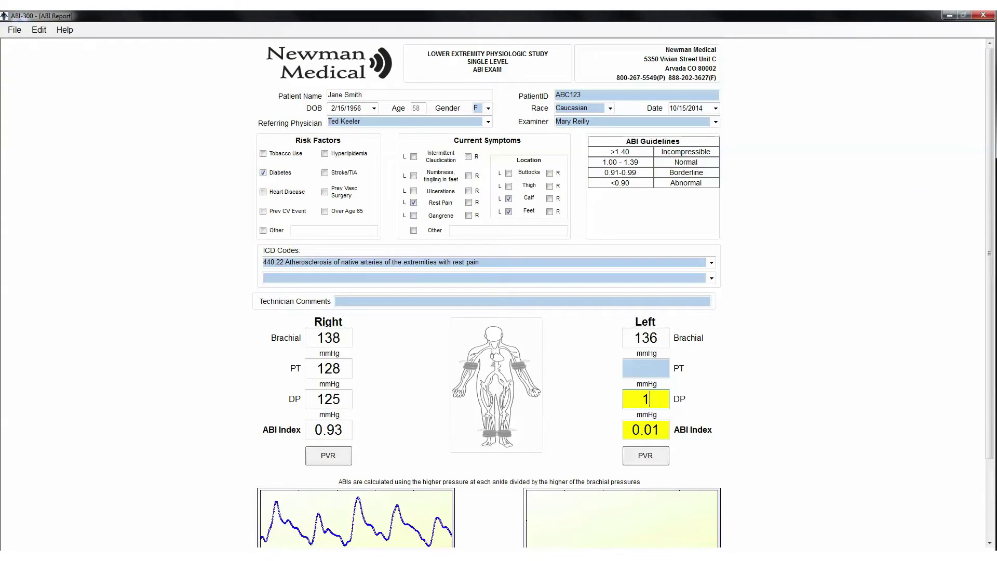
text(26)
click(646, 368)
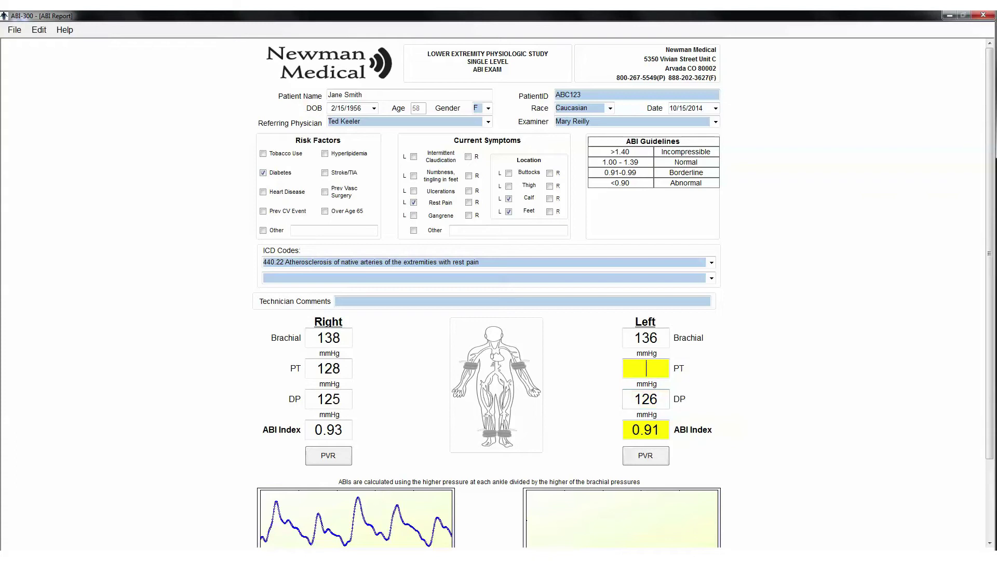
text(129)
Capture the left-side PVR waveform from the connected device
key(Tab)
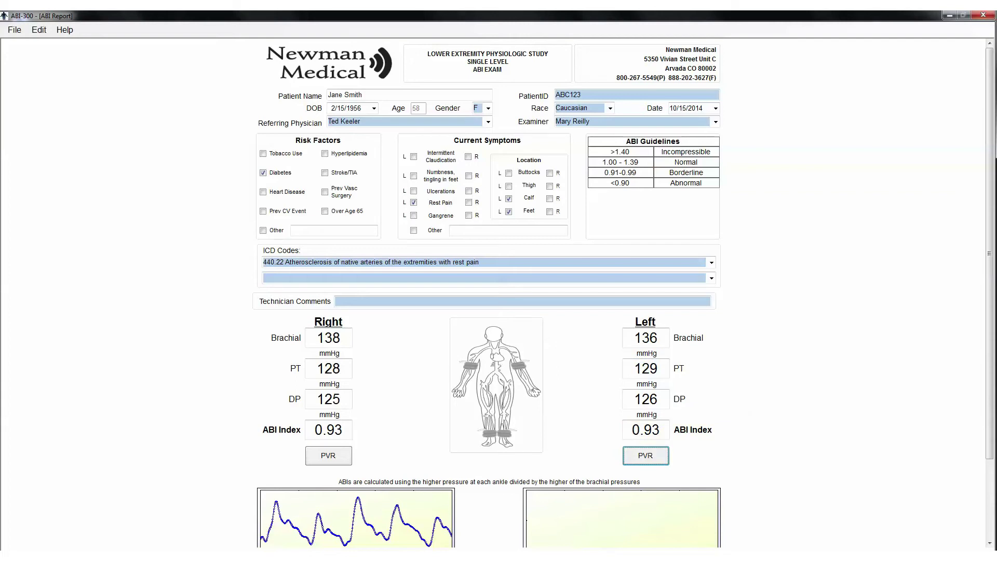
key(Return)
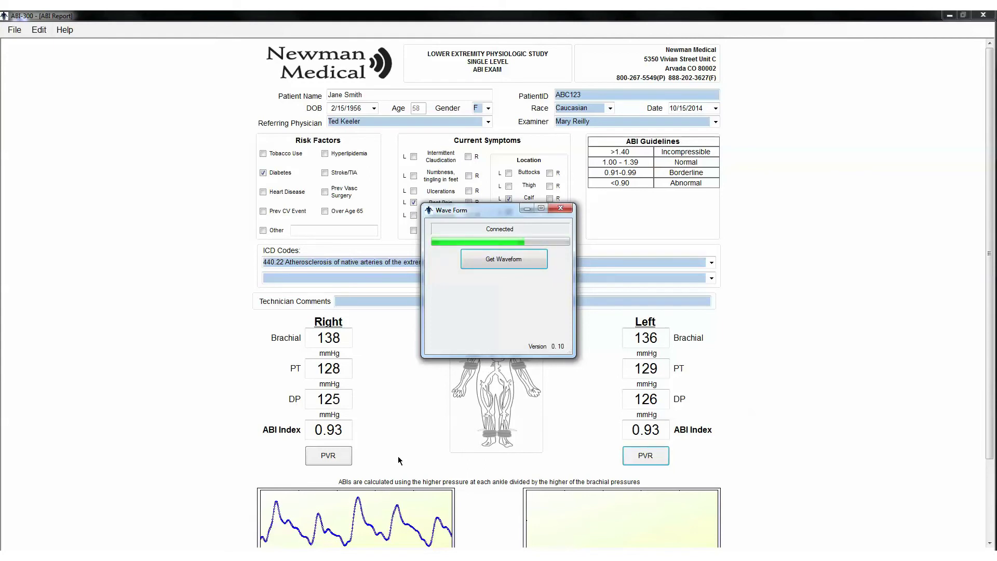
click(497, 260)
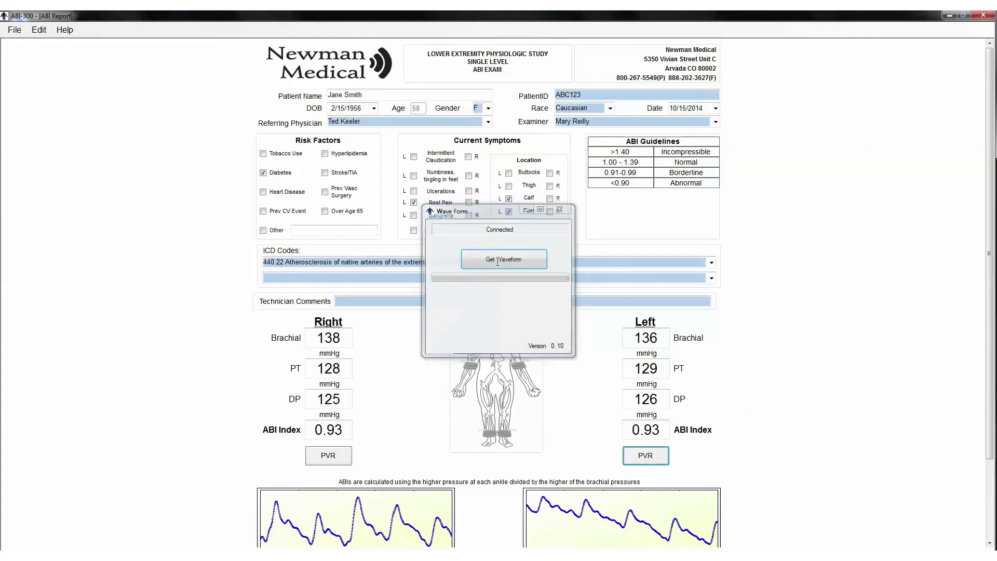
Write the impression "Normal ABI Indeices and waveforms. No sign of PAD." in the report
key(Tab)
text(Normal )
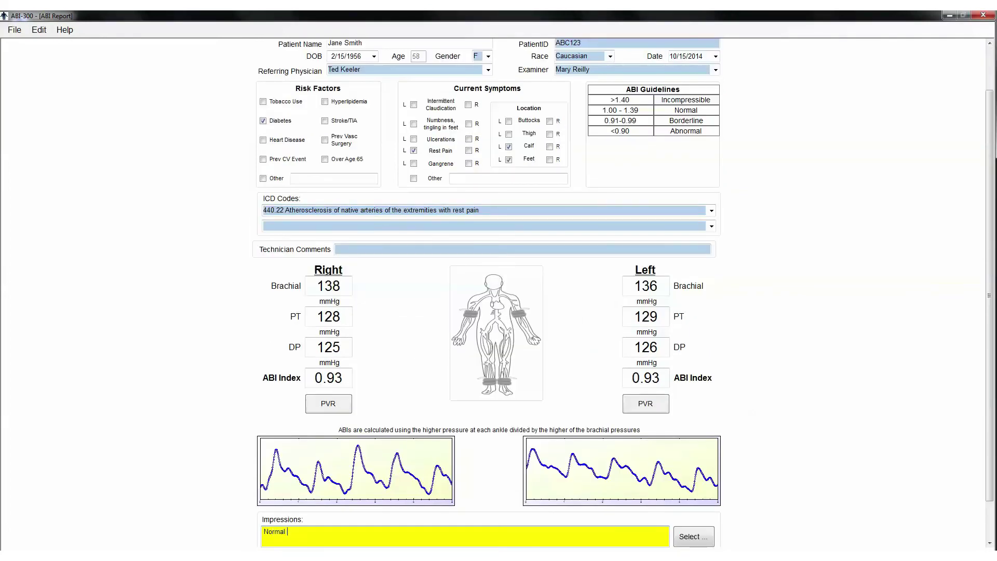
text(ABI Indeices and waveforms. No sign of PAD.)
Replace the report's impression text with the predefined impression "Normal"
key(Tab)
key(Return)
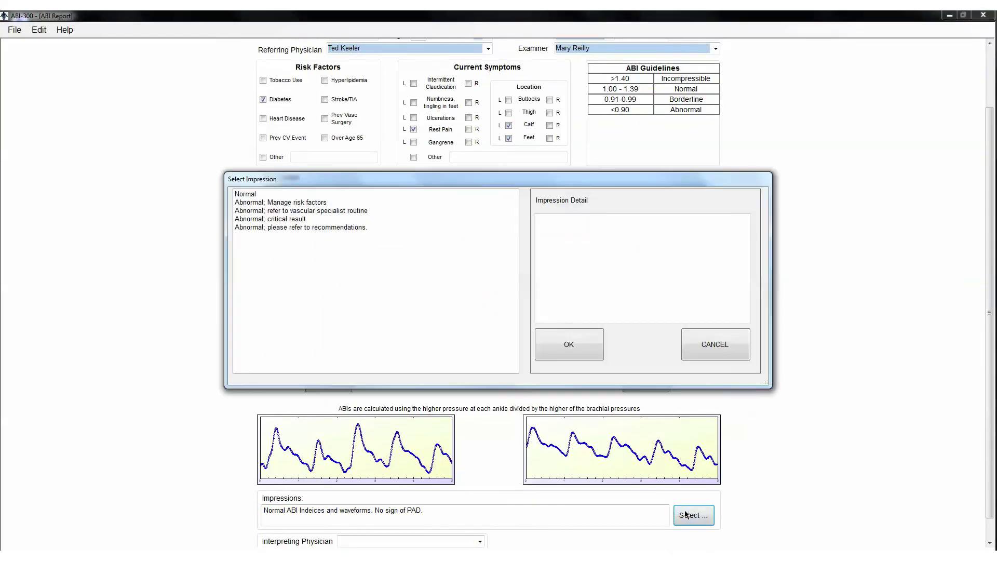
key(Return)
Enter the interpreting physician's name and save the completed ABI report
key(Tab)
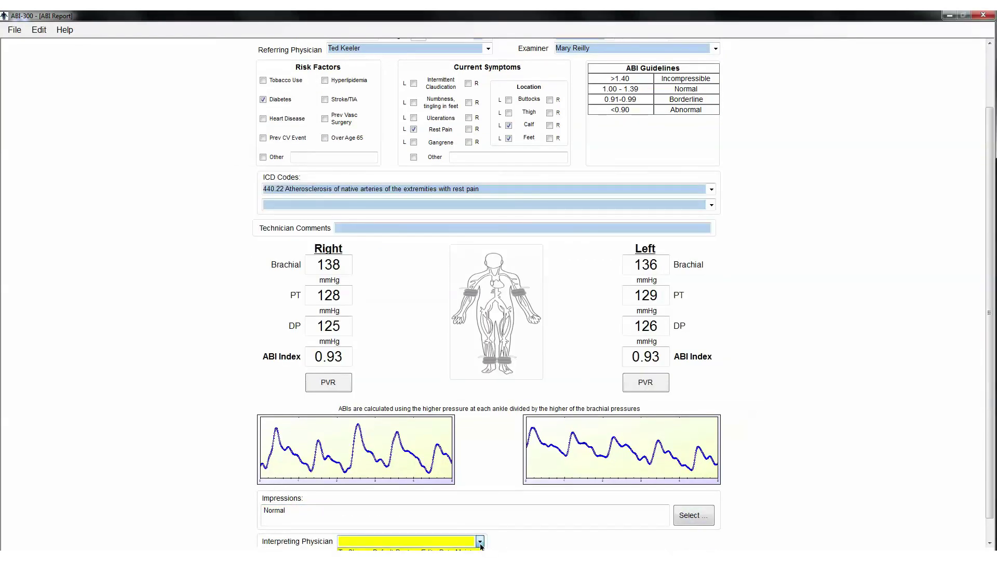
text(Dr Smith)
click(14, 30)
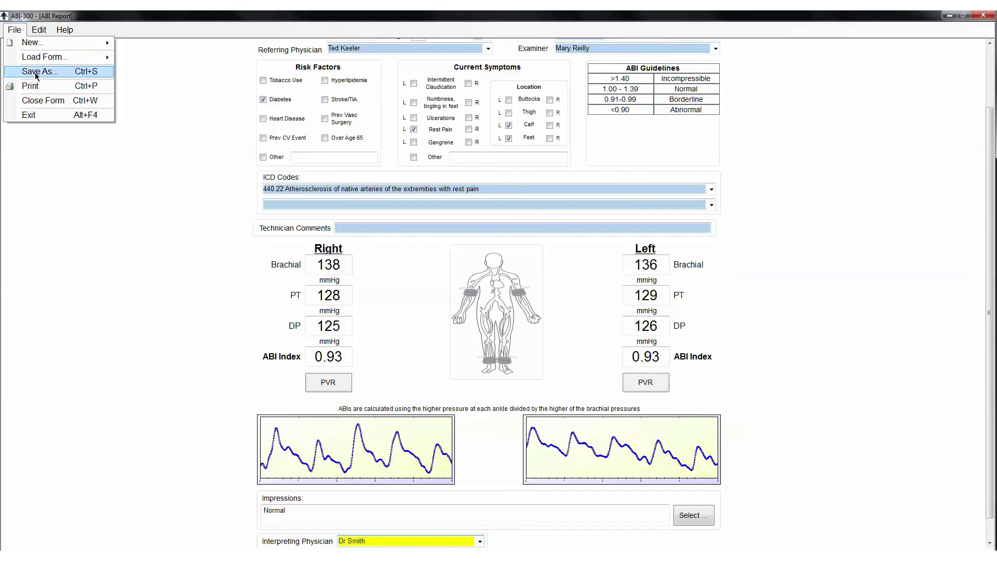
click(38, 73)
click(266, 253)
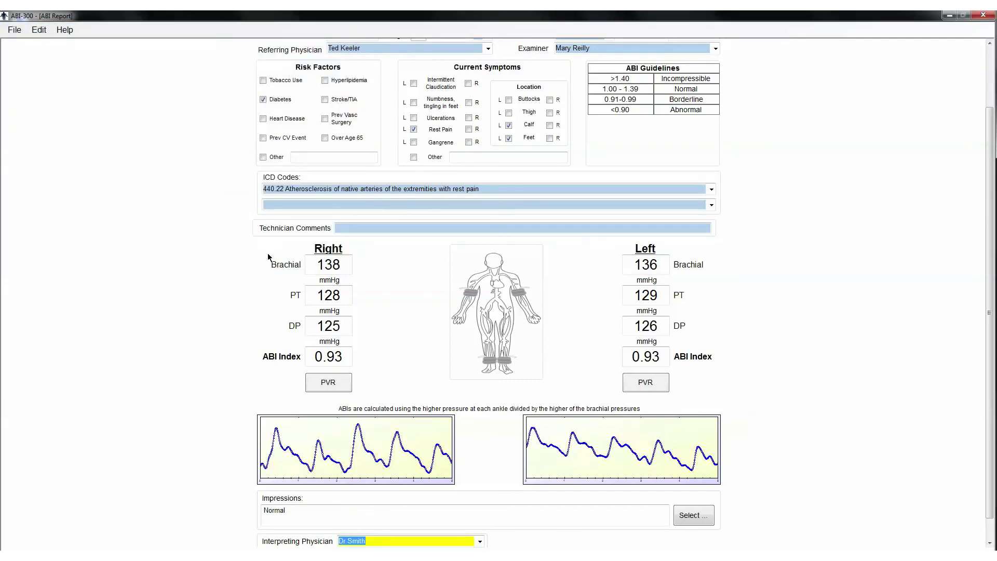